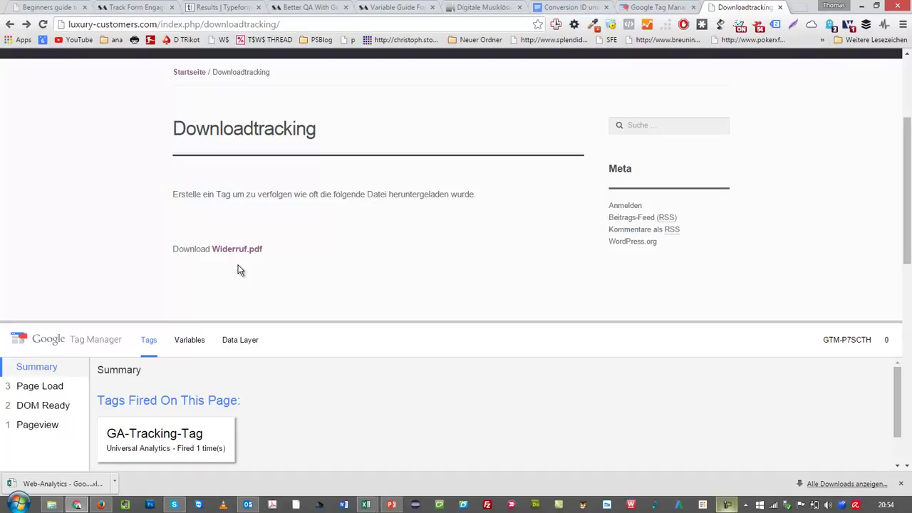
Step: Switch to Google Tag Manager and review the container's enabled built-in variables, including the click variables
left_click(655, 7)
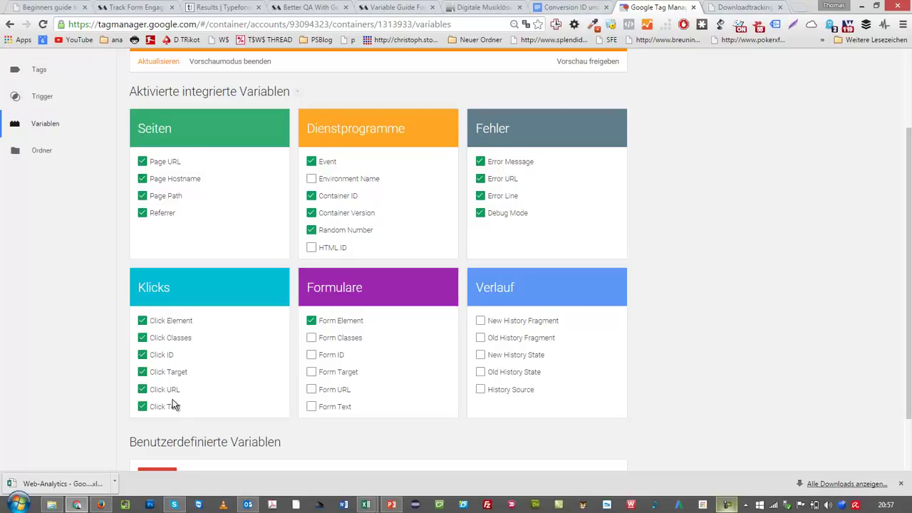
left_click(32, 106)
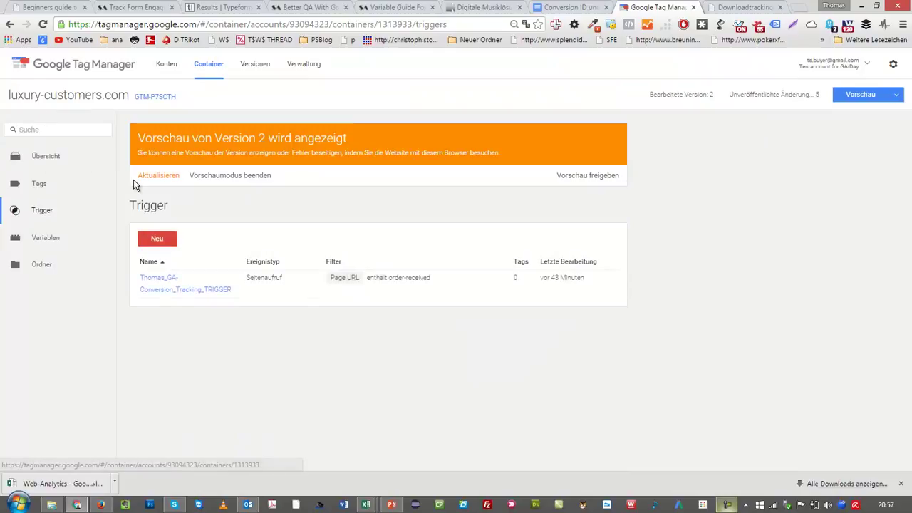
left_click(157, 239)
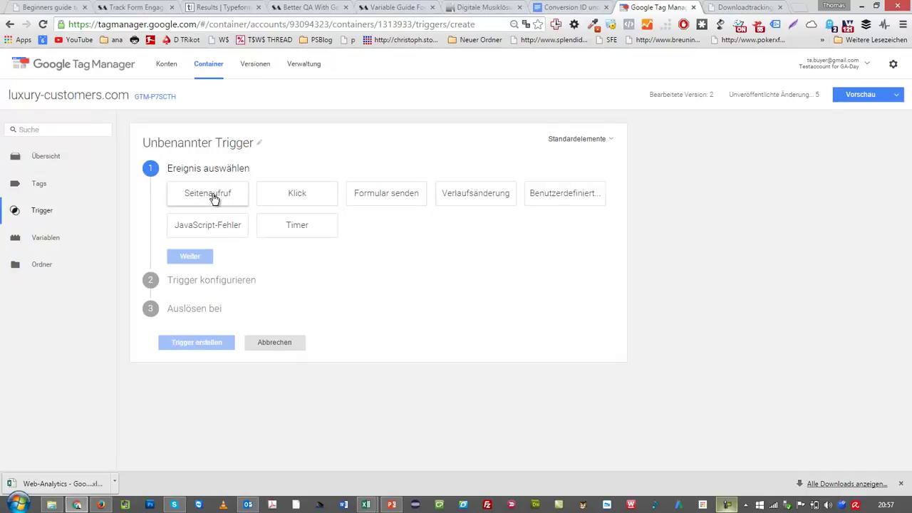
left_click(44, 238)
scroll(183, 335, "down", 2)
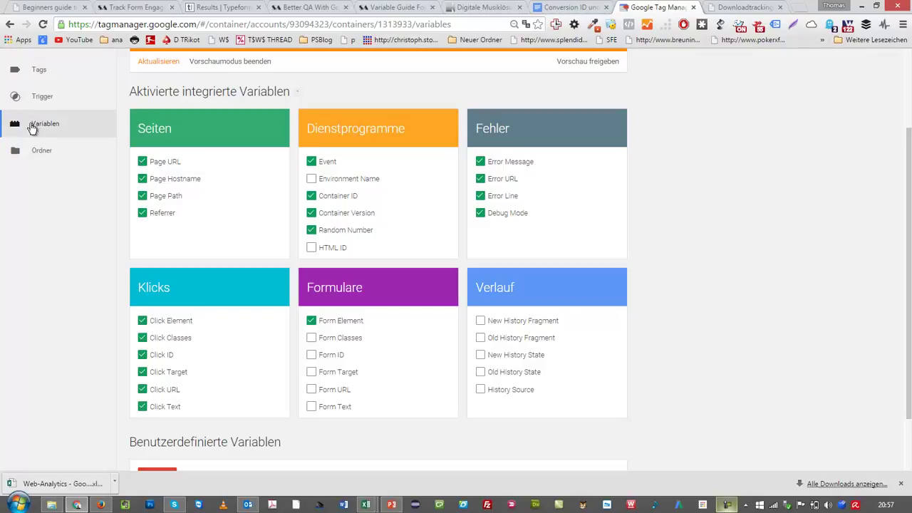
Step: Start a new trigger with the Klick event and limit its targets to Nur Links, keeping the default wait settings
left_click(38, 98)
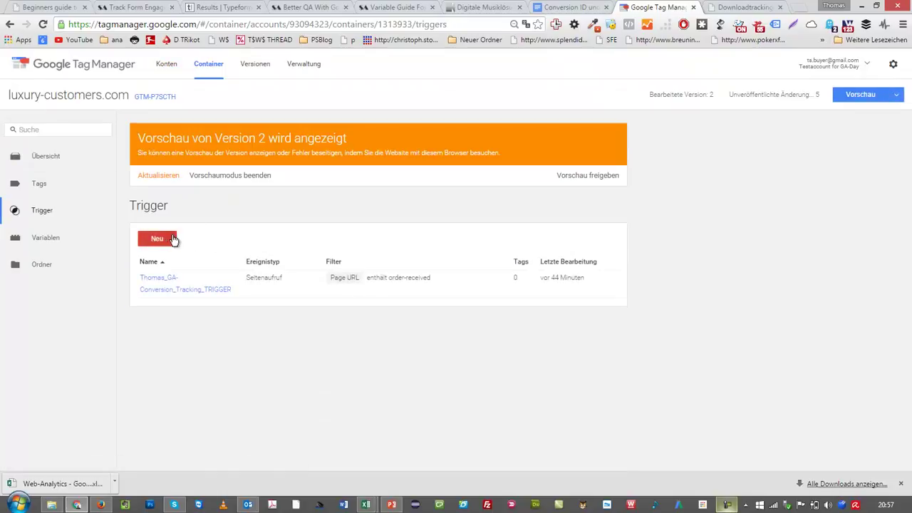
left_click(163, 240)
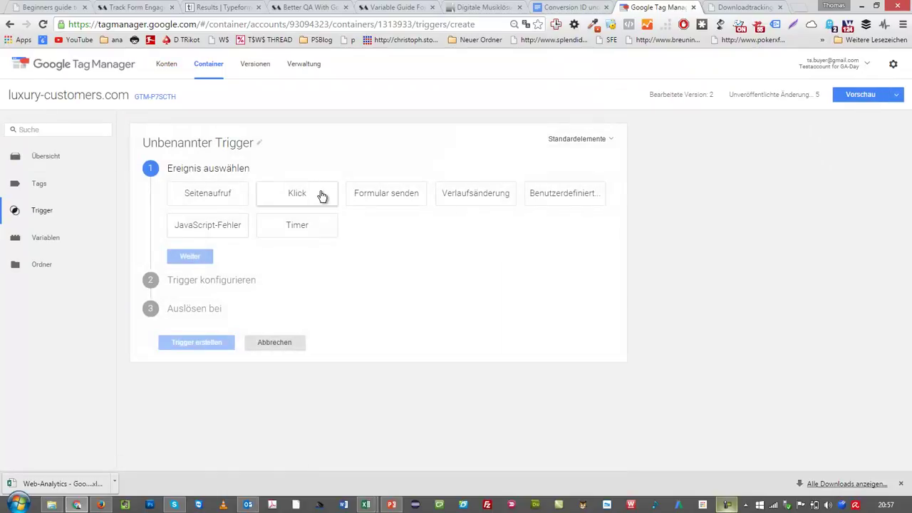
left_click(321, 197)
left_click(205, 257)
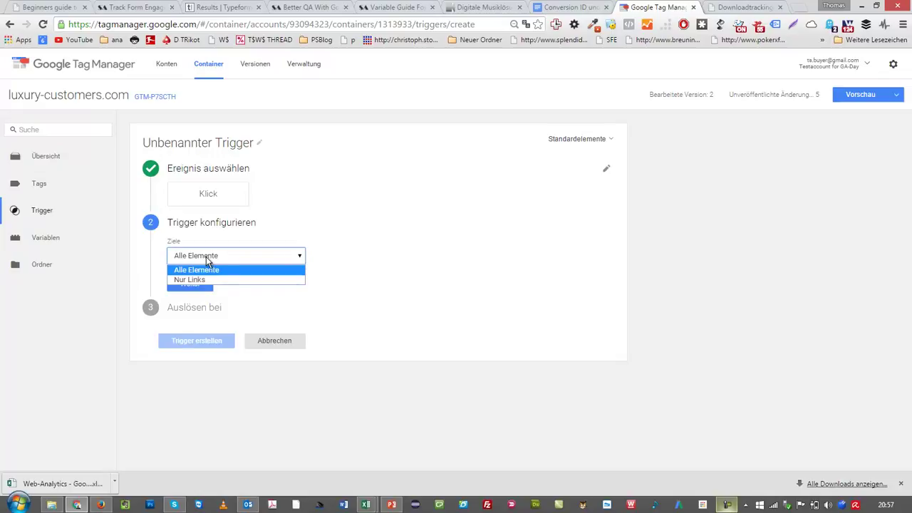
left_click(198, 280)
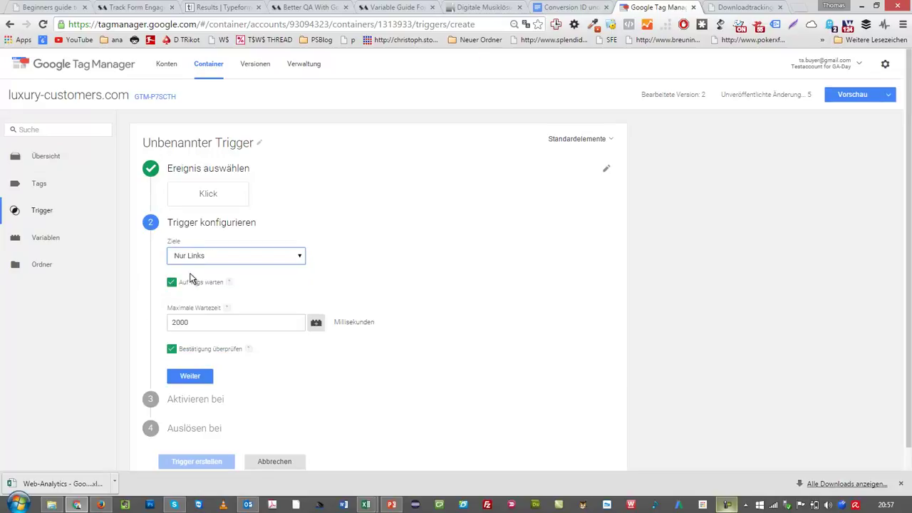
left_click(192, 373)
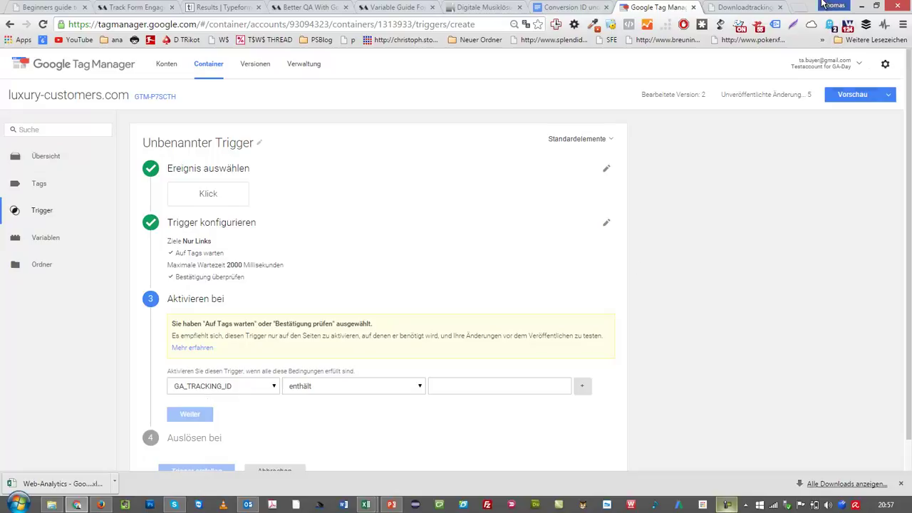
Step: Copy the Downloadtracking page's address into the value of the trigger's Aktivieren bei condition
left_click(753, 7)
left_click(330, 23)
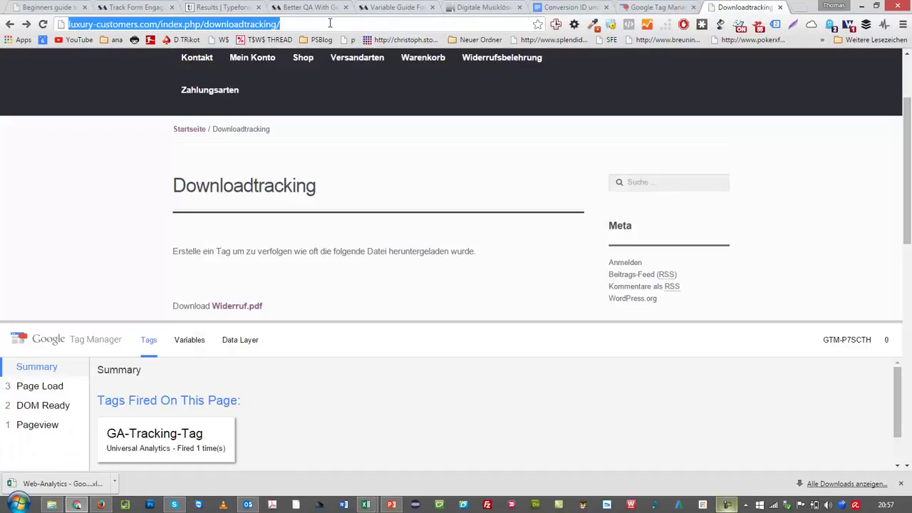
left_click(645, 7)
left_click(493, 394)
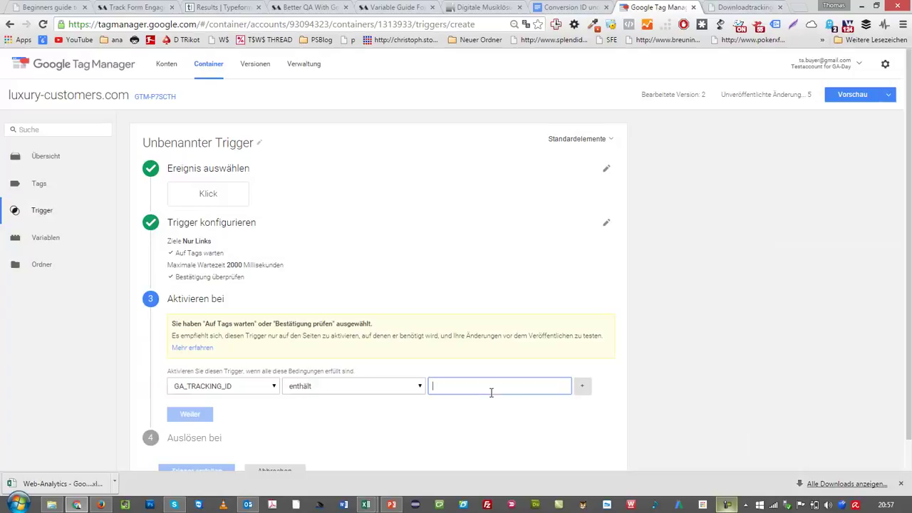
key("ctrl+v")
Step: Make the activation condition require Page URL "ist gleich" the pasted address, keep it as the only condition, and continue to the firing settings
left_click(582, 390)
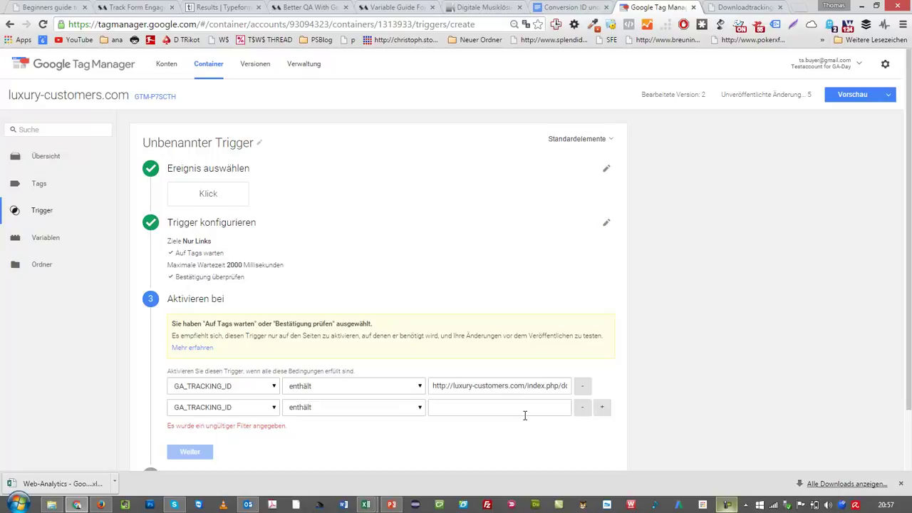
left_click(211, 391)
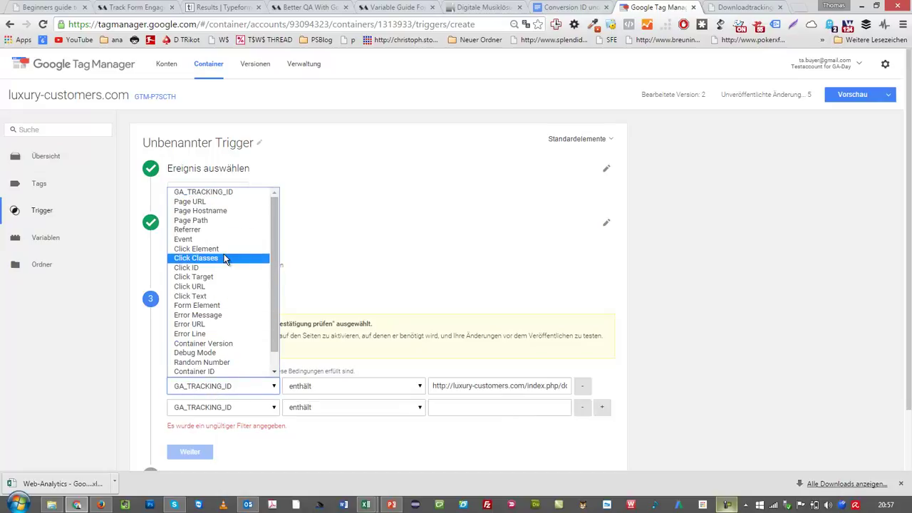
scroll(219, 337, "down", 1)
scroll(214, 299, "up", 1)
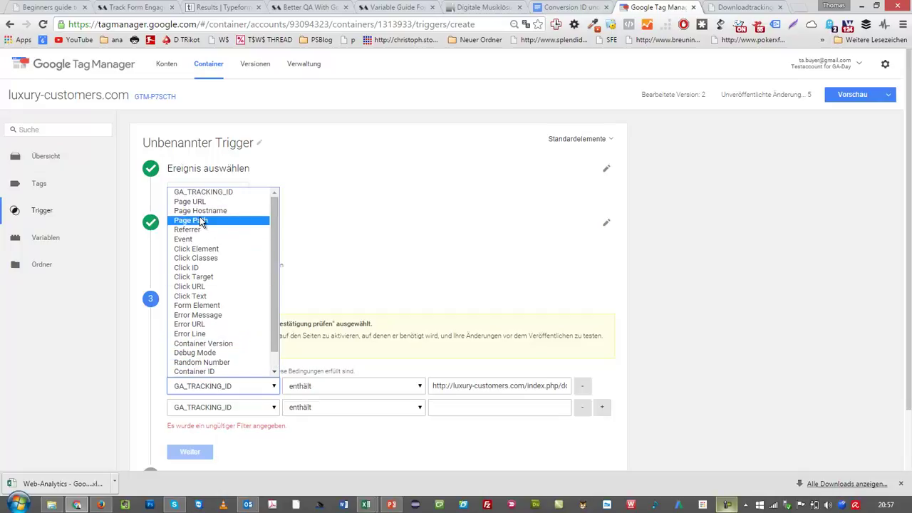
left_click(200, 206)
left_click(339, 384)
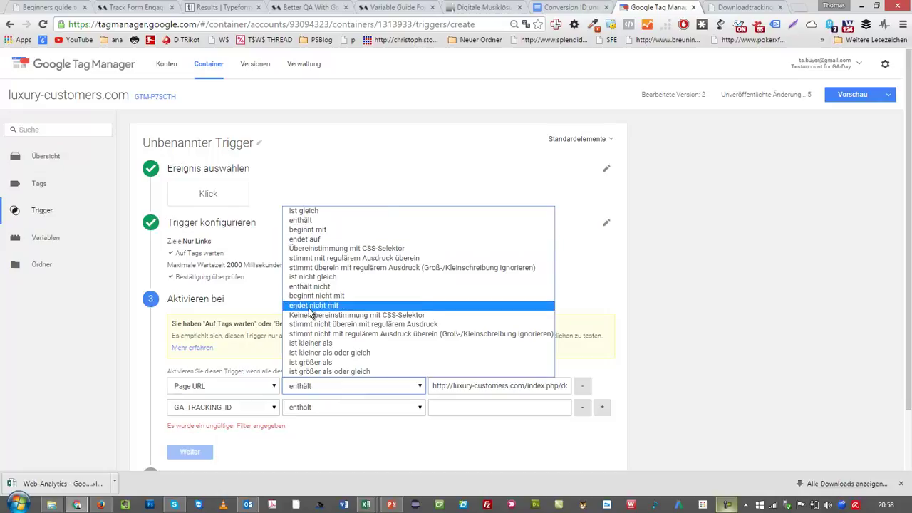
left_click(311, 212)
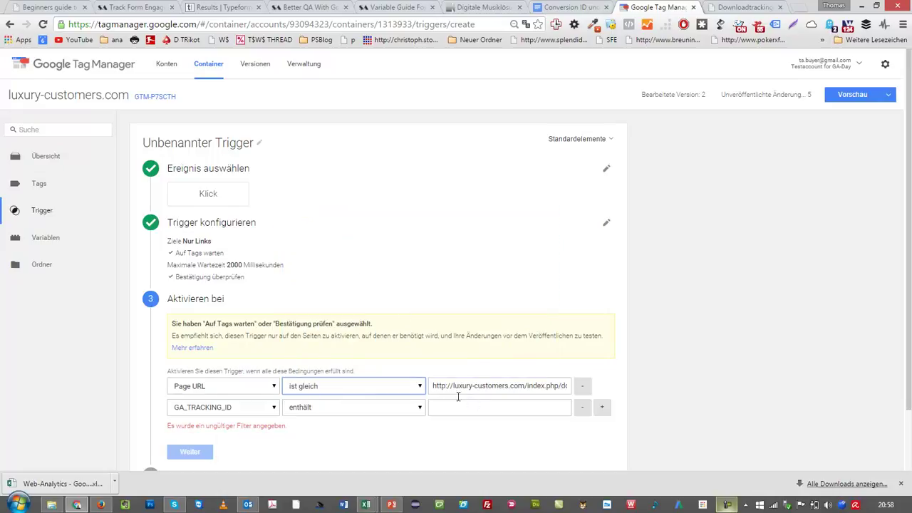
left_click_drag(458, 397, 600, 383)
left_click(582, 408)
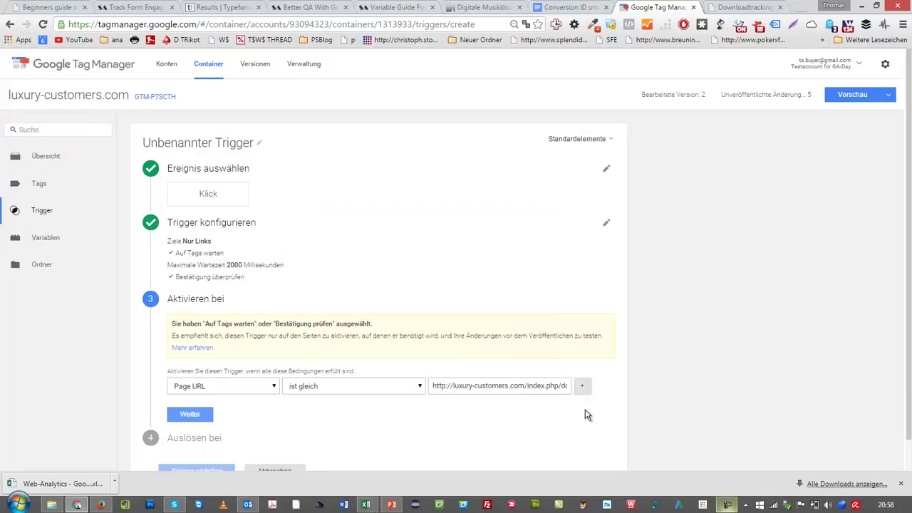
left_click(201, 415)
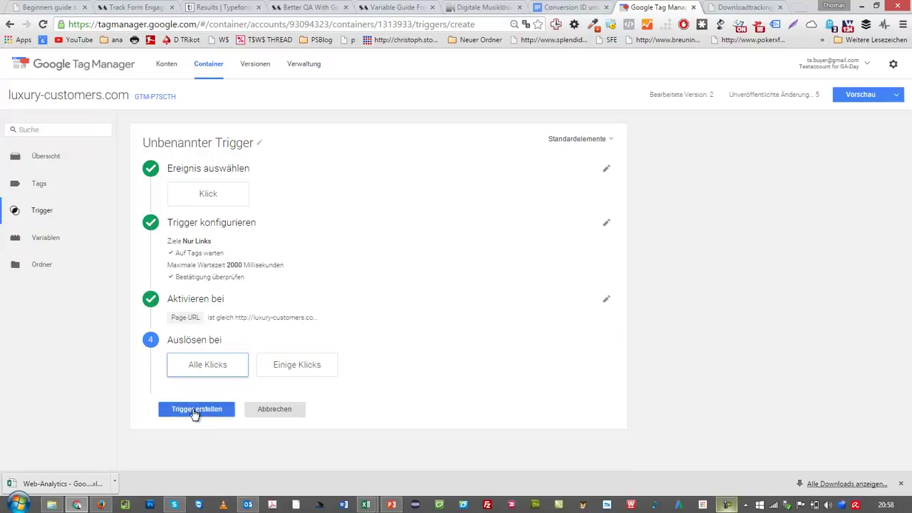
Step: Limit the trigger's firing to Einige Klicks and base its condition on Click URL
left_click(322, 365)
left_click(240, 373)
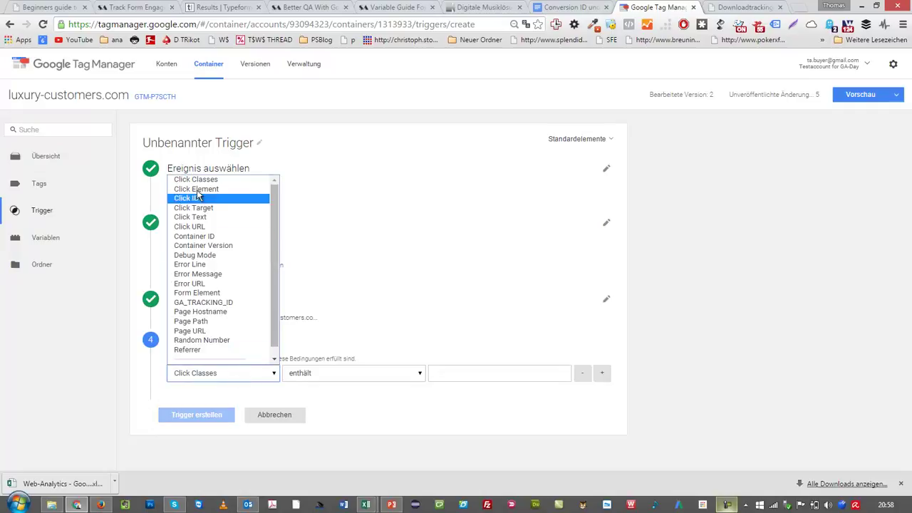
left_click(199, 228)
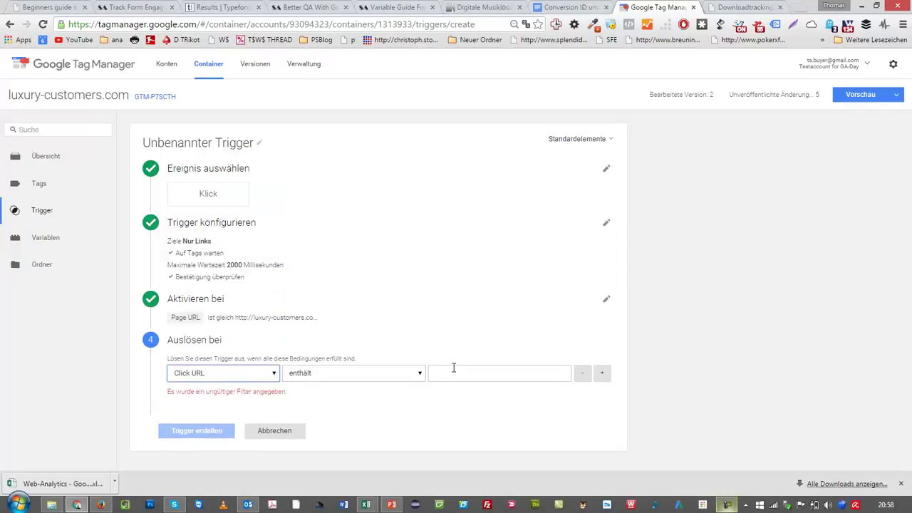
Step: Use the link address of Widerruf.pdf from the Downloadtracking page as the Click URL condition's value, with the operator "ist gleich"
left_click(710, 8)
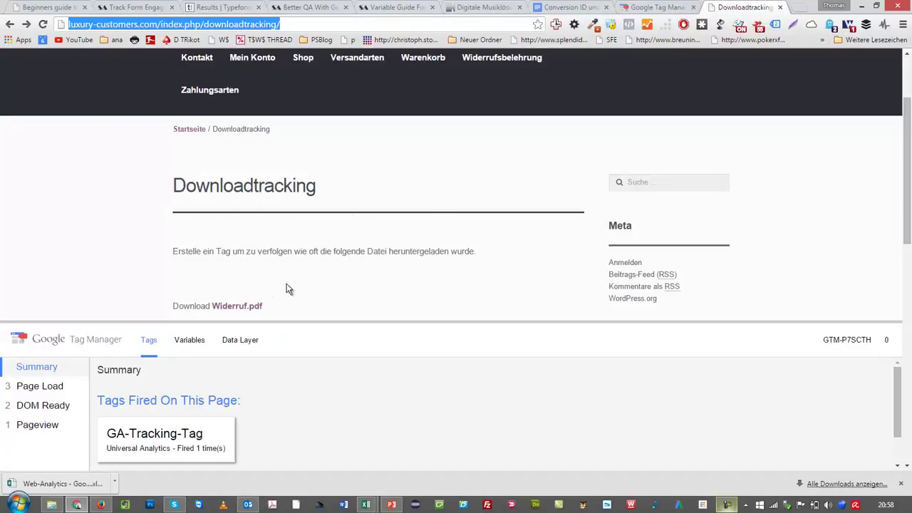
right_click(244, 305)
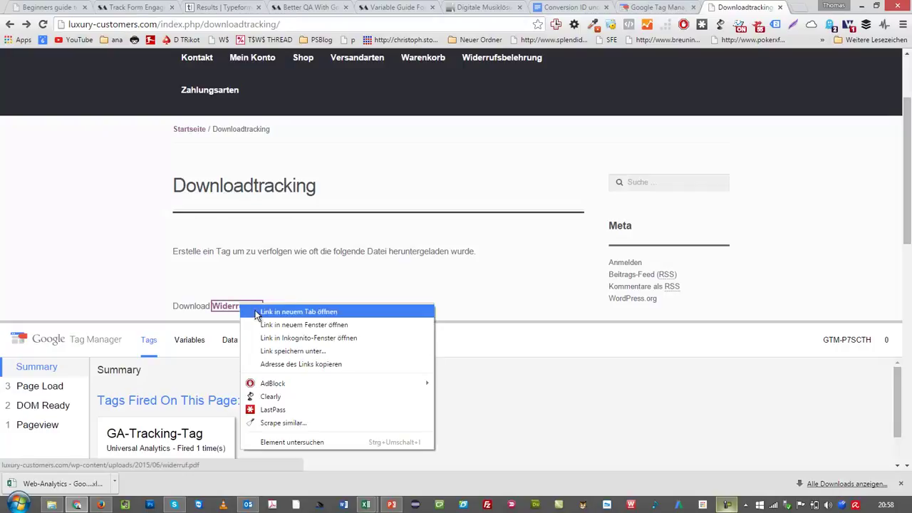
left_click(301, 364)
left_click(655, 7)
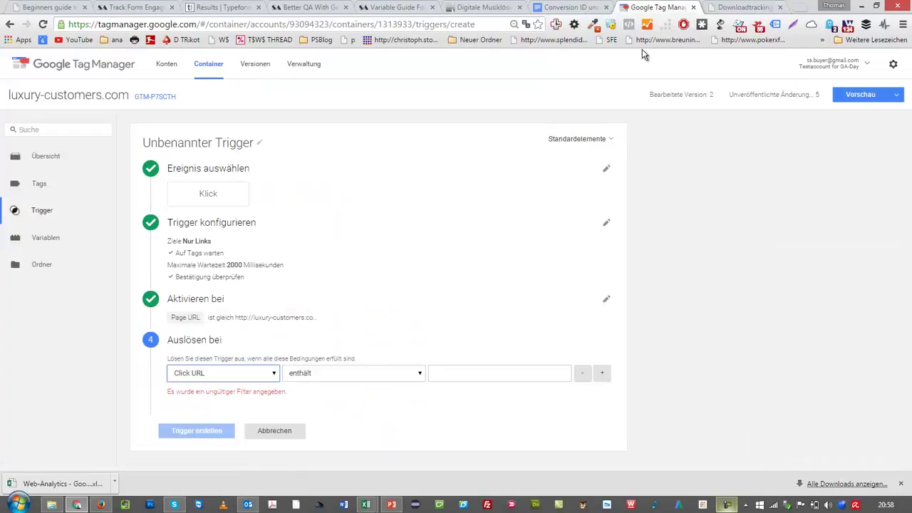
left_click(452, 374)
key("ctrl+v")
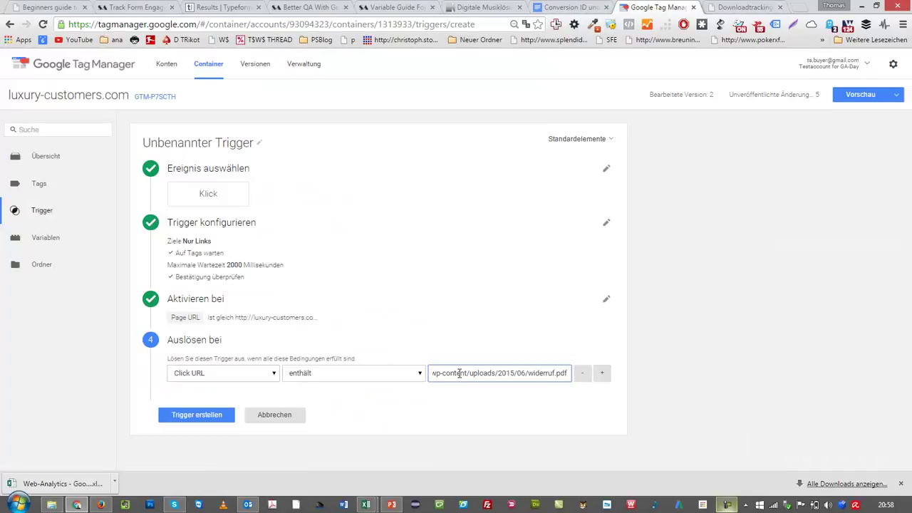
left_click_drag(459, 375, 286, 375)
left_click(308, 381)
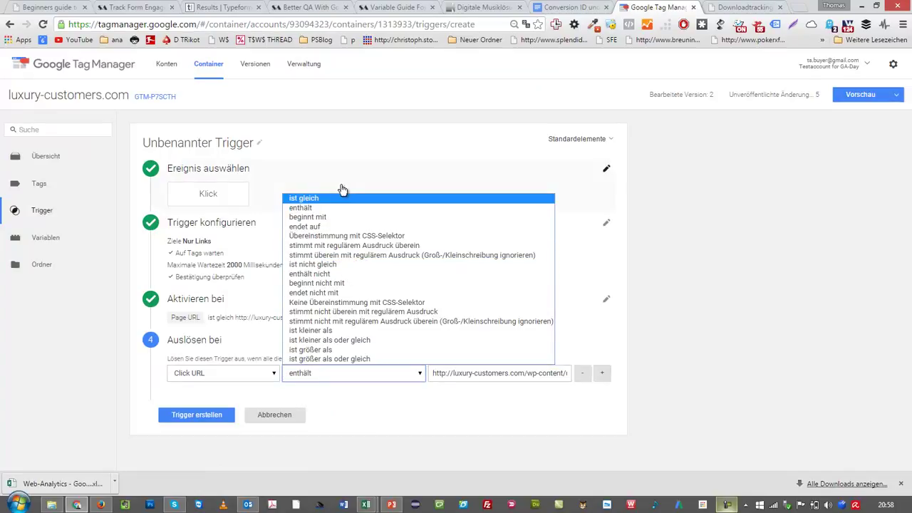
left_click(324, 197)
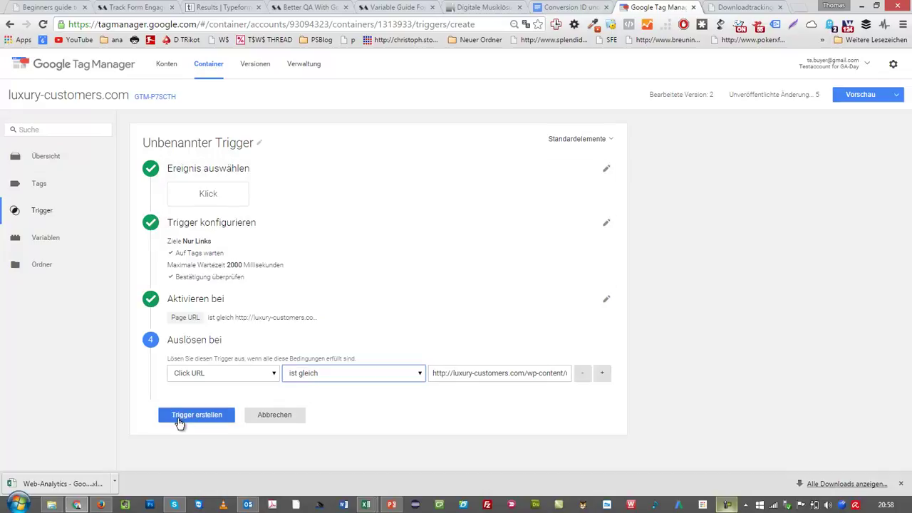
Step: Name the trigger with the author's first name followed by "_Download_Tracking_Widerruf" and create it
left_click(184, 145)
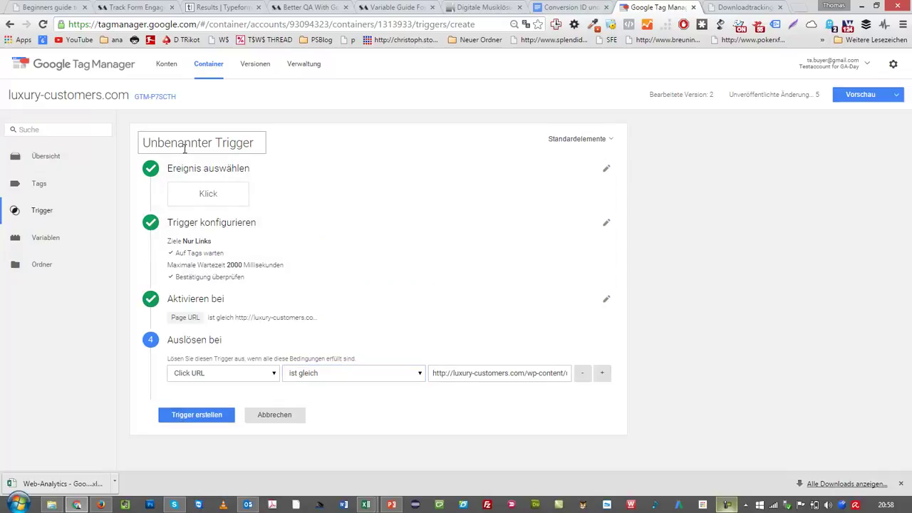
key("ctrl+a")
type("Thomas_Download_Tracking_Widerruf")
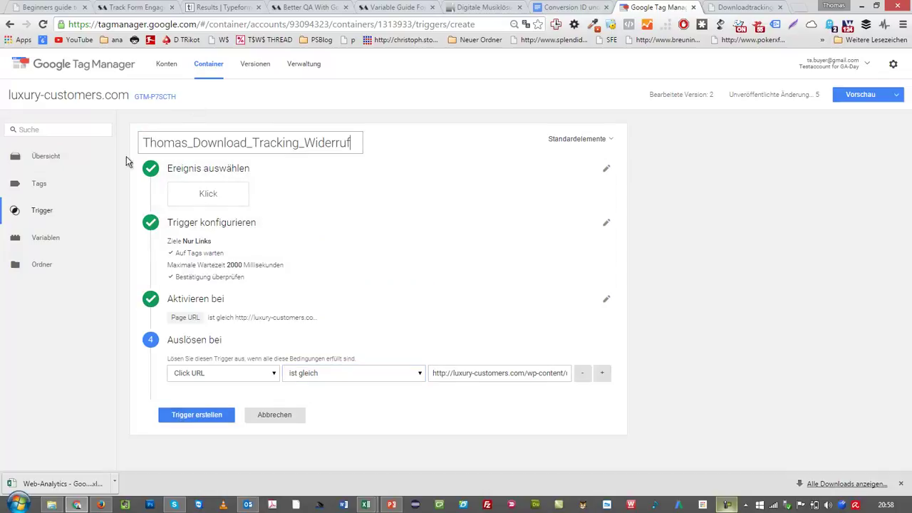
left_click(203, 414)
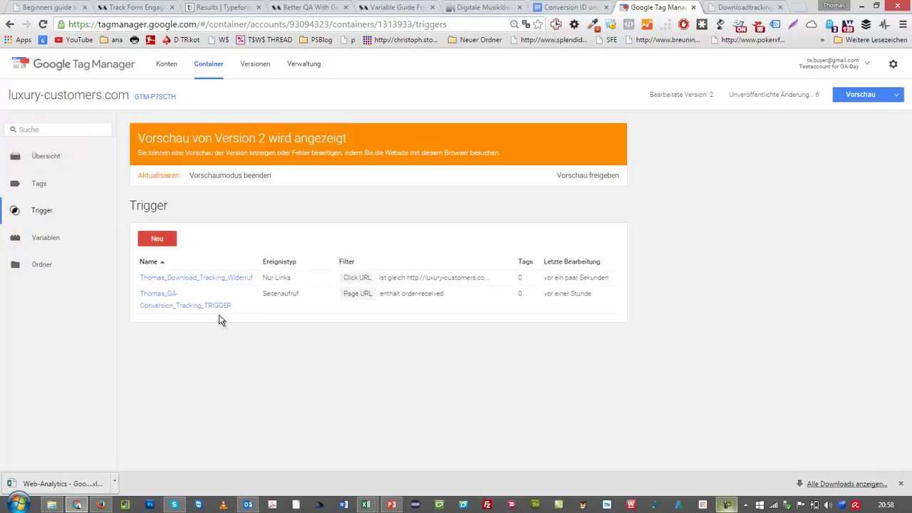
Step: Start a new tag with Google Analytics as the product and Universal Analytics as the tag type
left_click(36, 185)
left_click(154, 242)
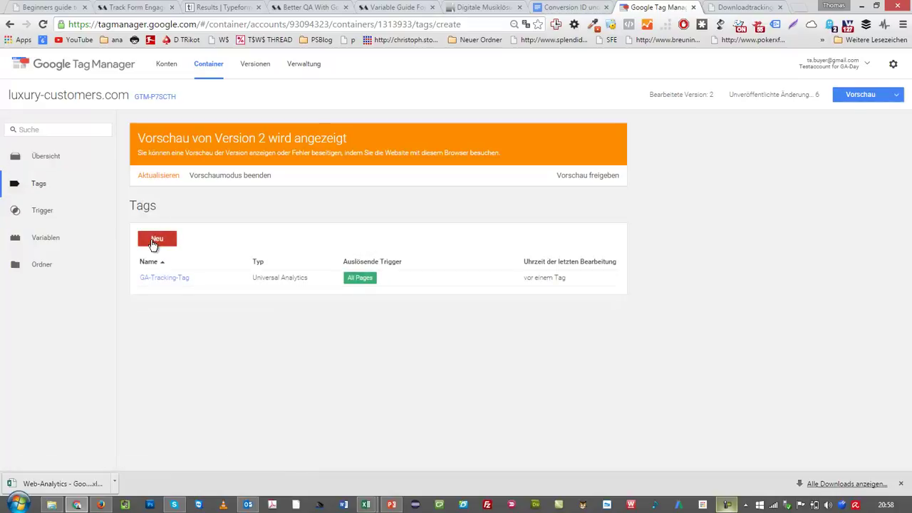
left_click(199, 201)
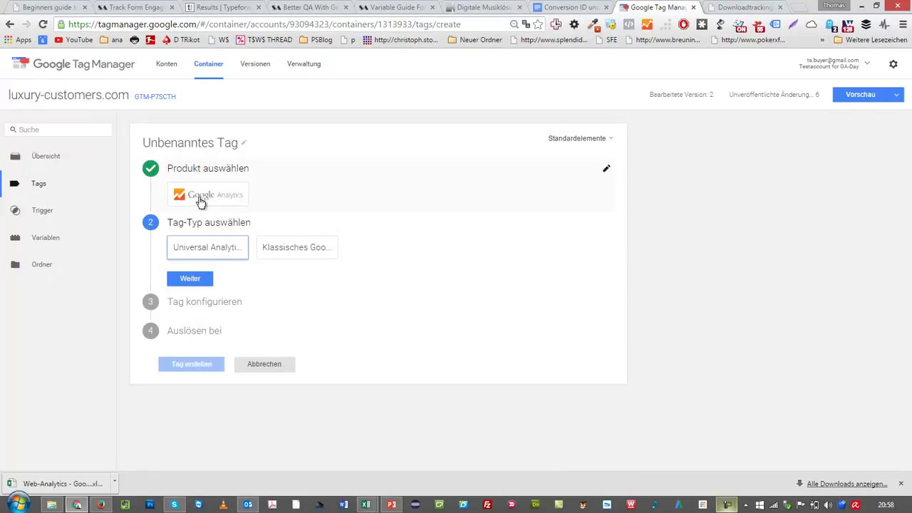
left_click(191, 278)
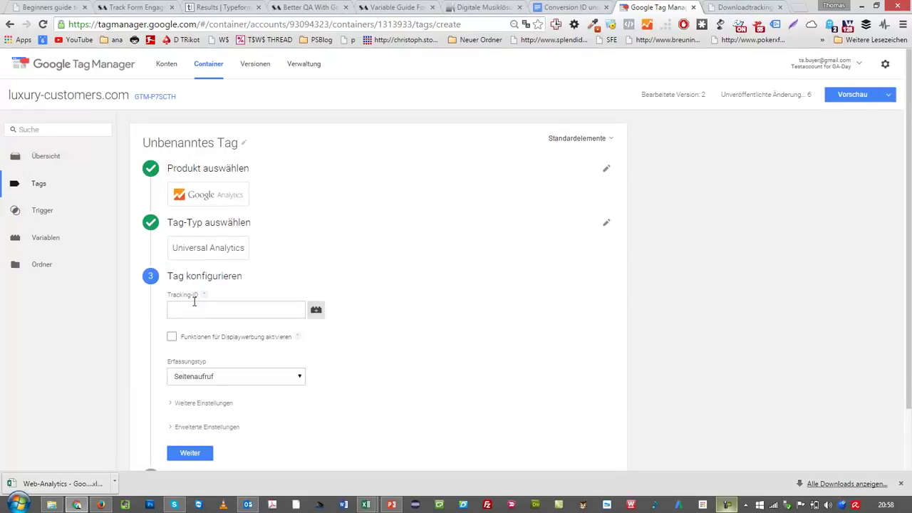
Step: Set the tag's Tracking-ID to the GA_TRACKING_ID variable
left_click(316, 309)
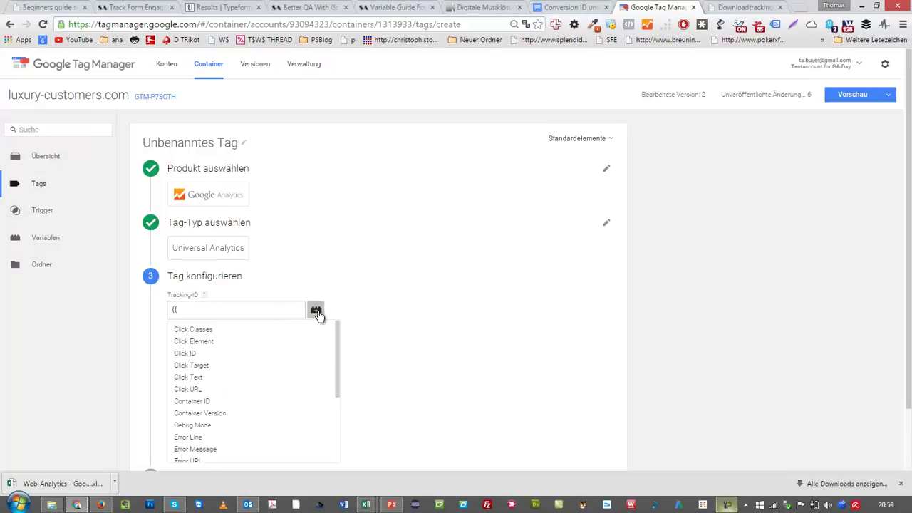
scroll(239, 413, "down", 3)
left_click(208, 384)
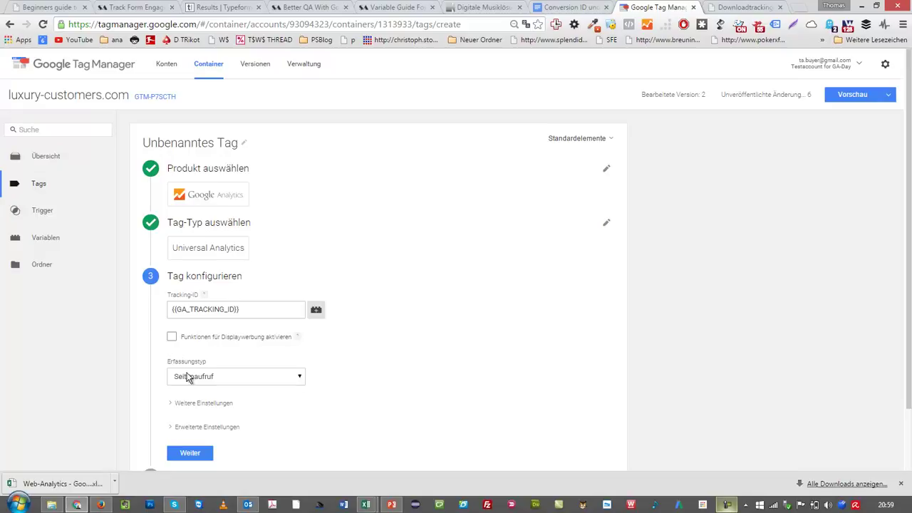
Step: Set the Erfassungstyp to Ereignis and finish the tag configuration with the event tracking parameters left empty
left_click(193, 378)
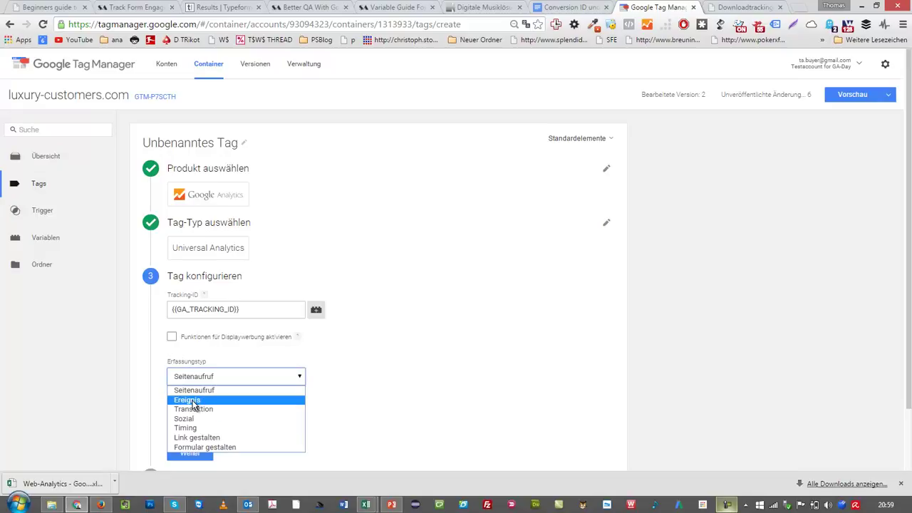
left_click(192, 401)
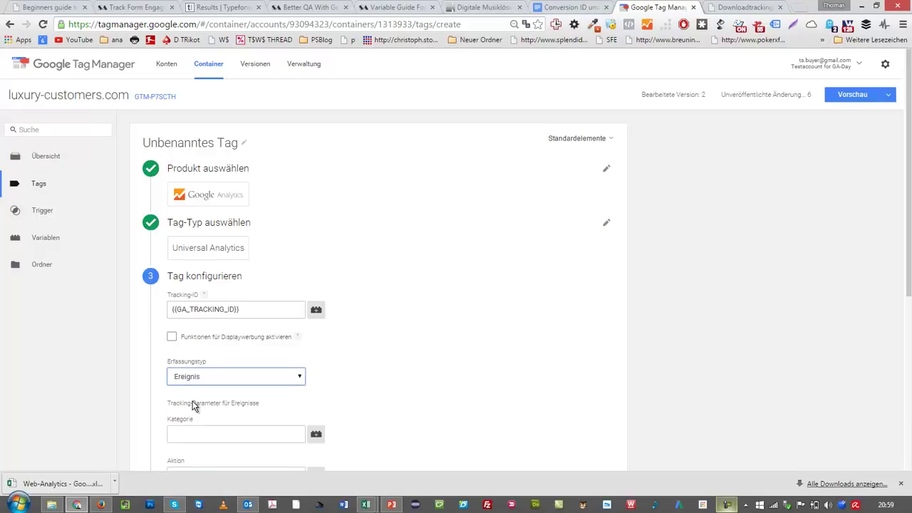
scroll(192, 405, "down", 2)
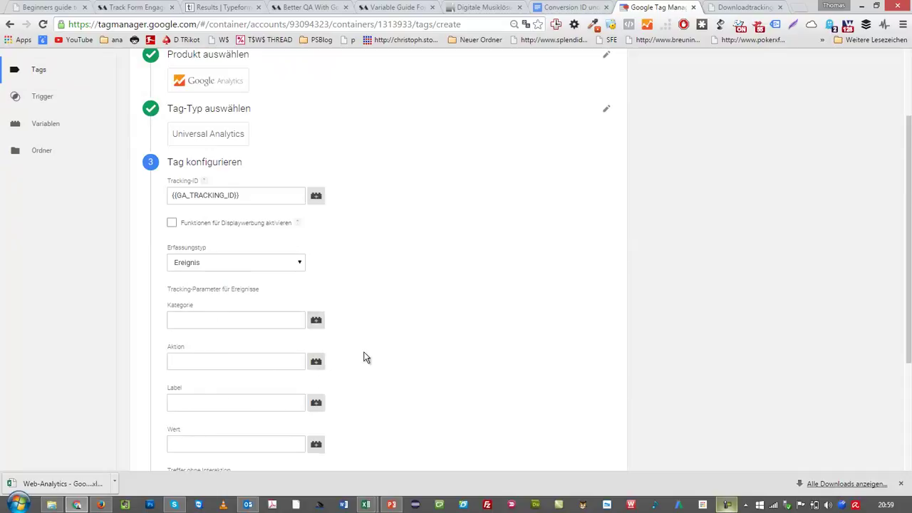
scroll(364, 357, "down", 1)
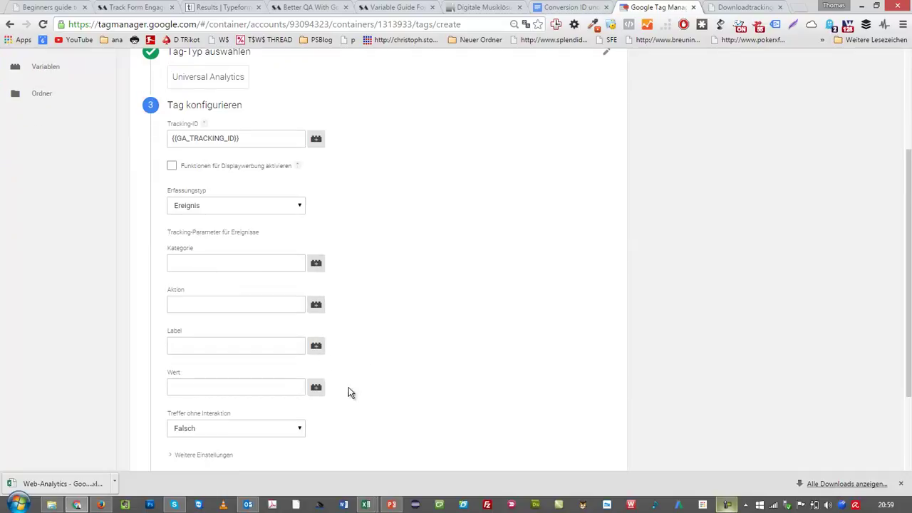
scroll(349, 404, "down", 1)
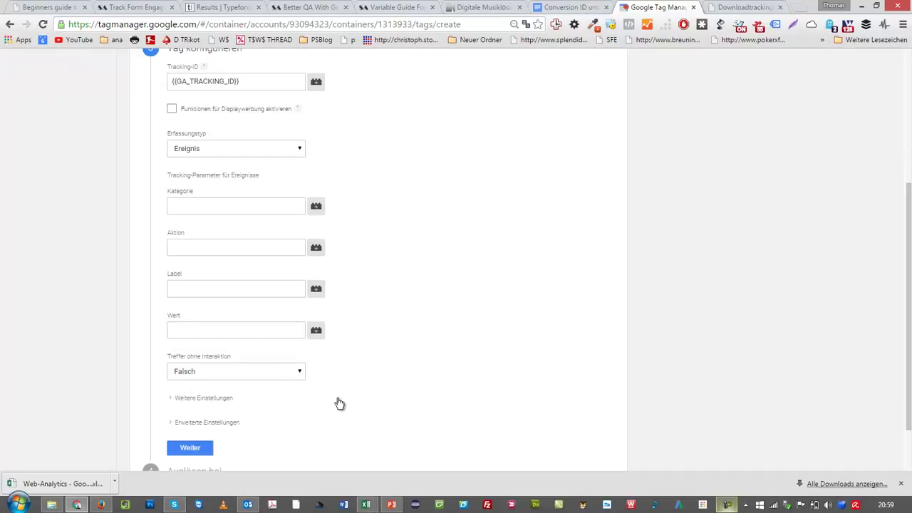
scroll(161, 403, "down", 1)
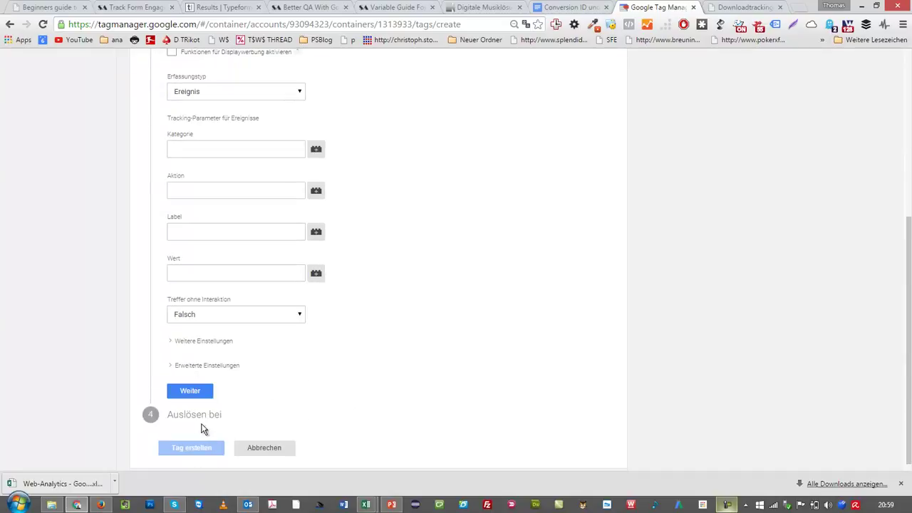
left_click(191, 396)
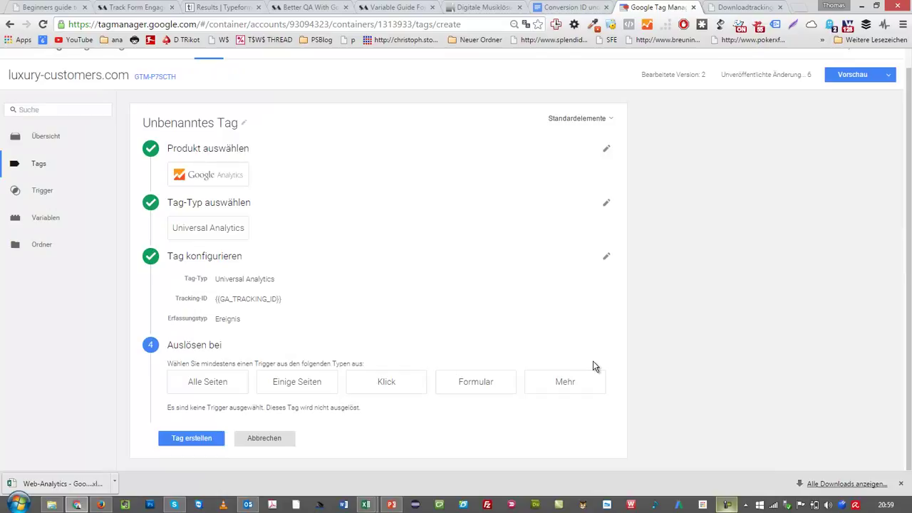
Step: Assign the existing trigger whose name ends in "_Download_Tracking_Widerruf" as the tag's firing trigger
left_click(566, 385)
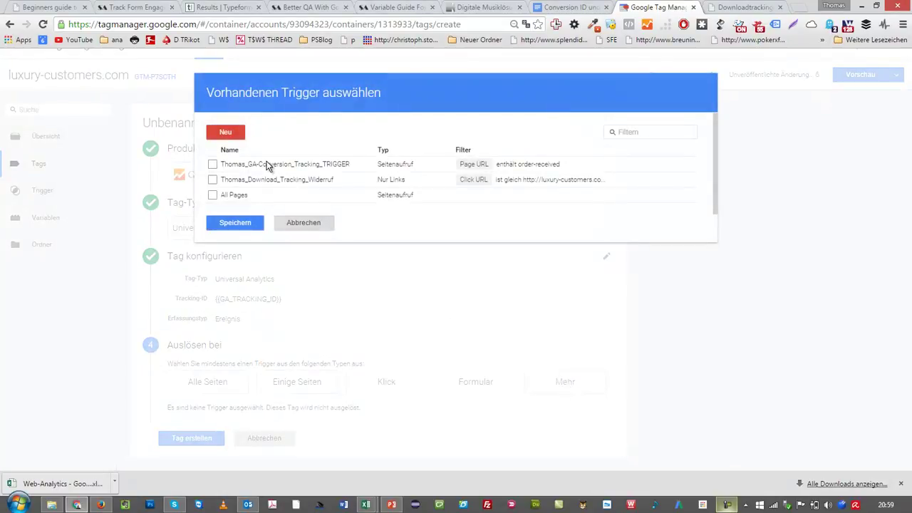
left_click(212, 179)
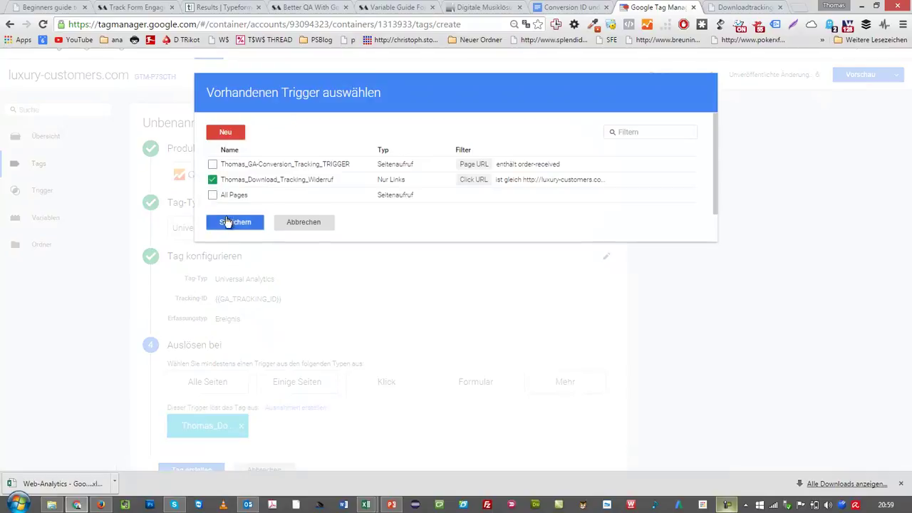
left_click(234, 222)
scroll(225, 299, "down", 1)
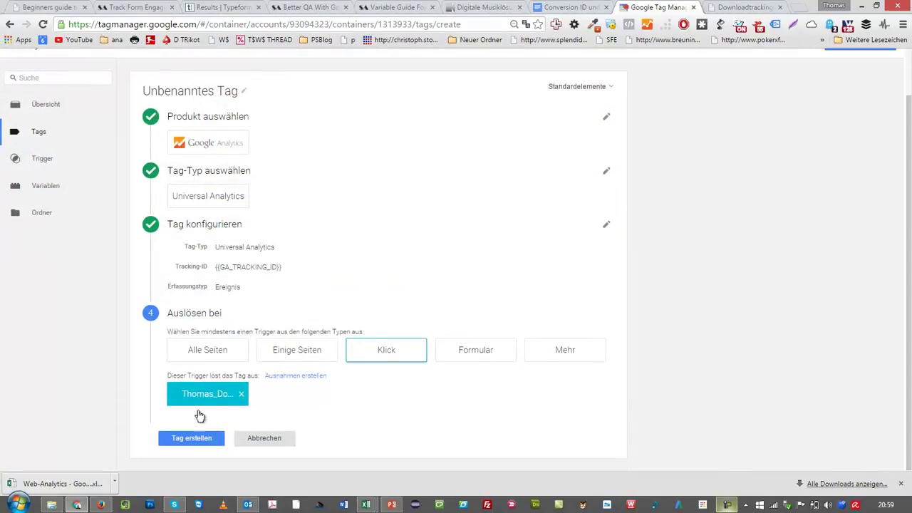
Step: Name the tag with the author's first name followed by "_Download_Tracking_Tag" and create it
left_click(183, 93)
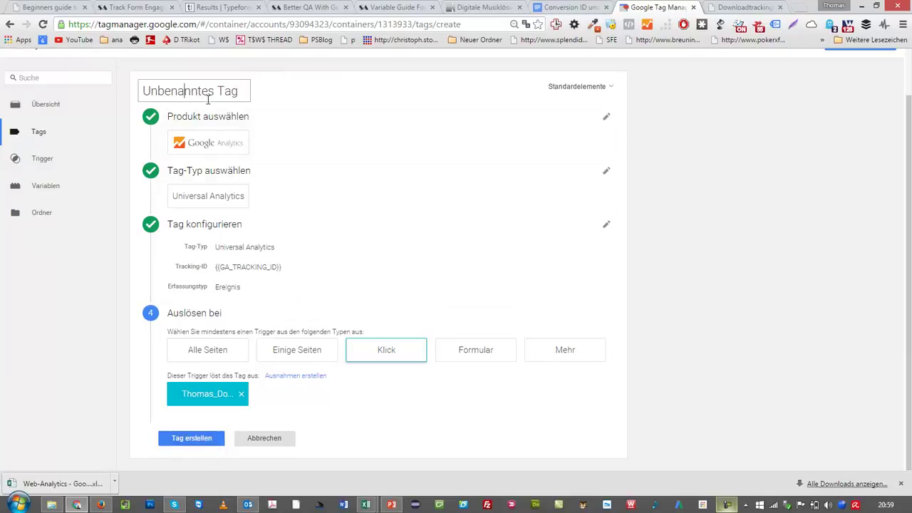
key("ctrl+a")
type("Thomas_Download_Tracking_Tag")
left_click(188, 443)
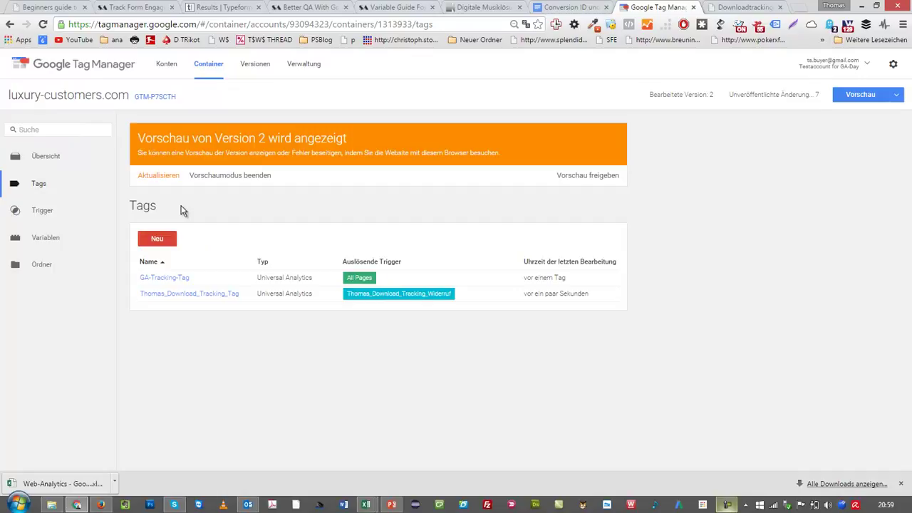
Step: Update the container preview and reload the Downloadtracking page of the shop site
left_click(168, 178)
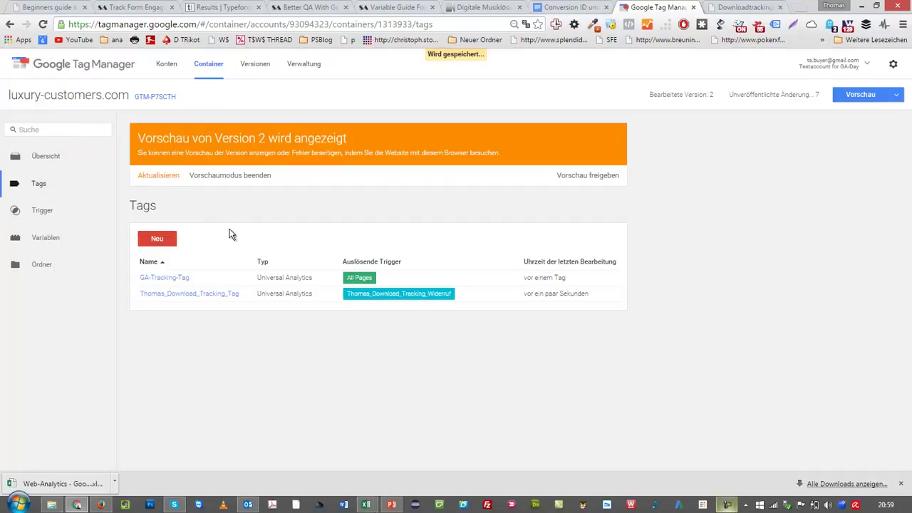
left_click(743, 7)
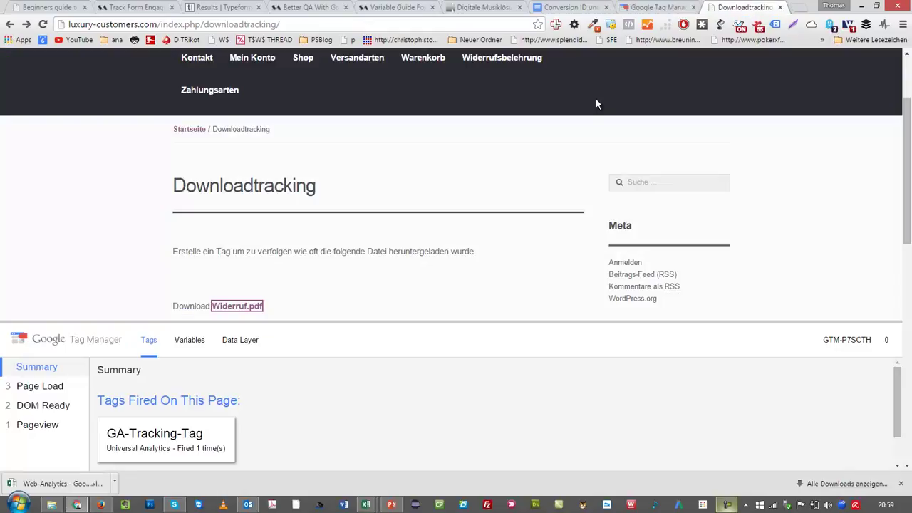
key("F5")
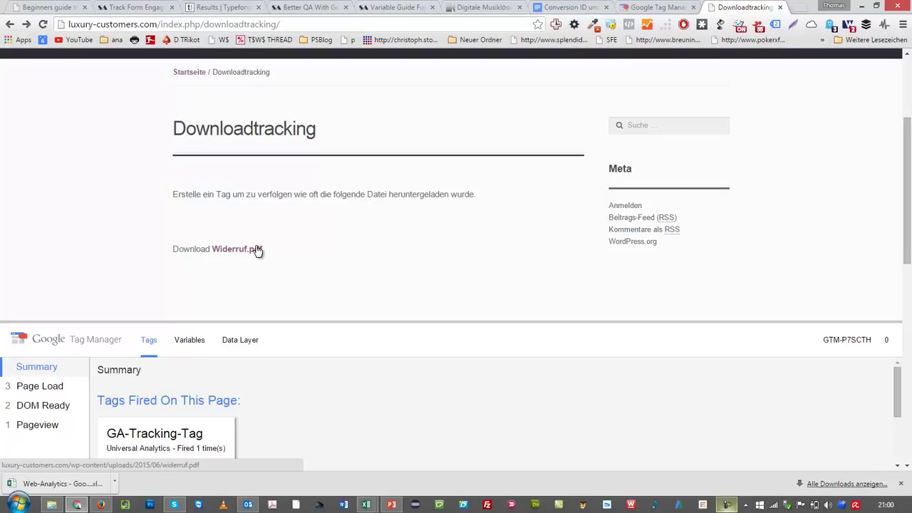
Step: Open the Widerruf.pdf download link and examine which tags fired on the gtm.linkClick event in the preview
left_click(257, 250)
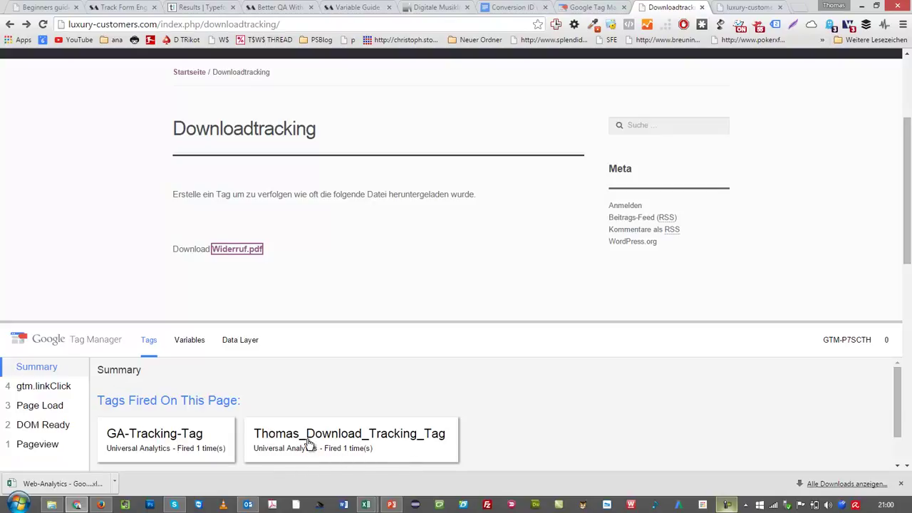
left_click(21, 388)
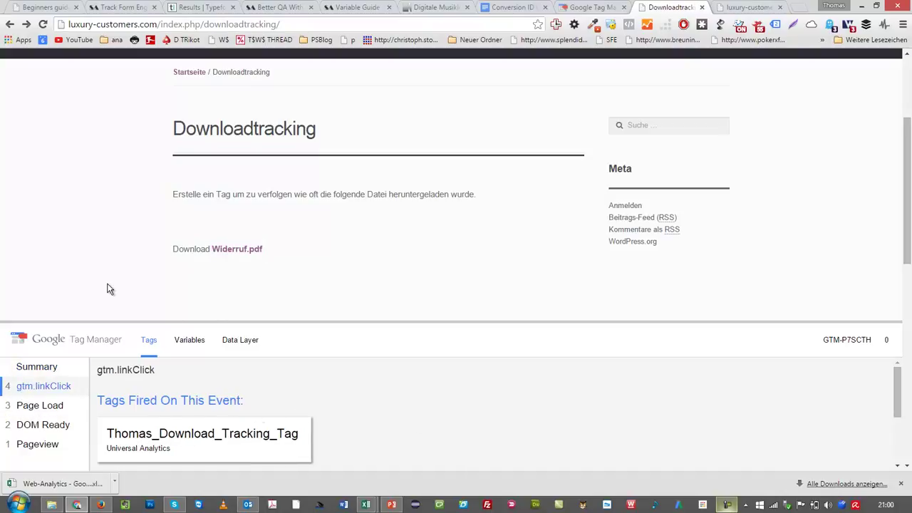
scroll(183, 301, "down", 1)
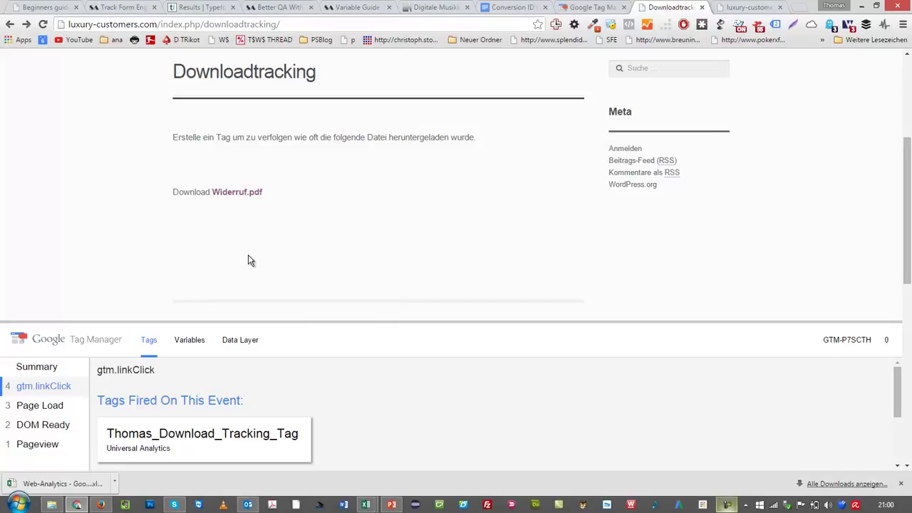